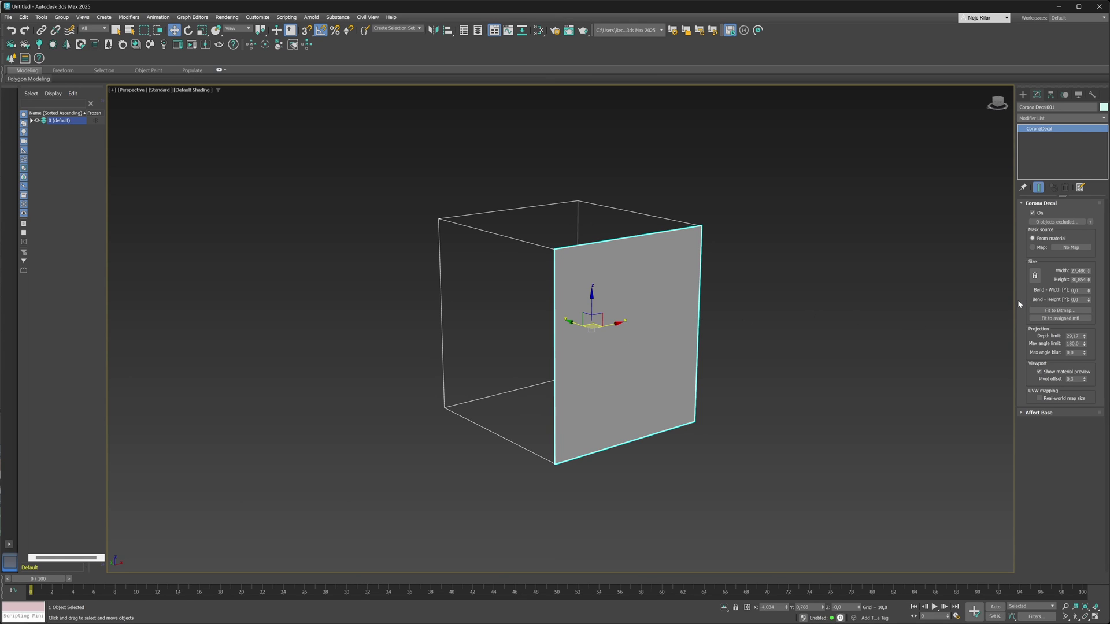
- Test-bend the decal plane across its width and height, then reset both bends to 0
{"action": "left_click_drag", "start_coordinate": [1089, 290], "coordinate": [1035, 195]}
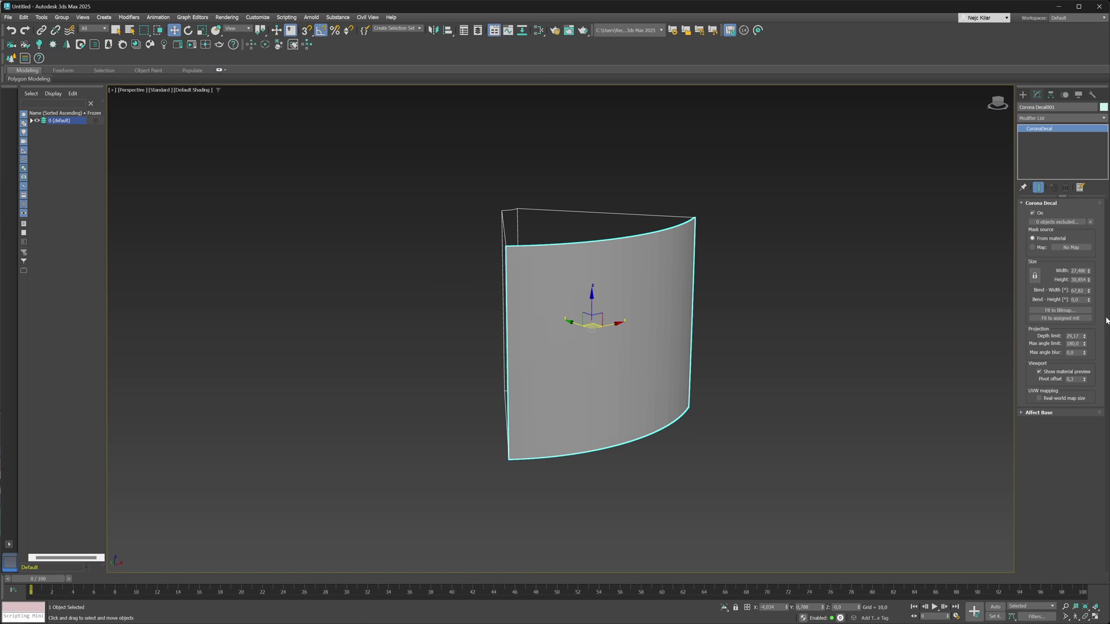
{"action": "right_click", "coordinate": [1089, 290]}
{"action": "left_click_drag", "start_coordinate": [1088, 299], "coordinate": [992, 208]}
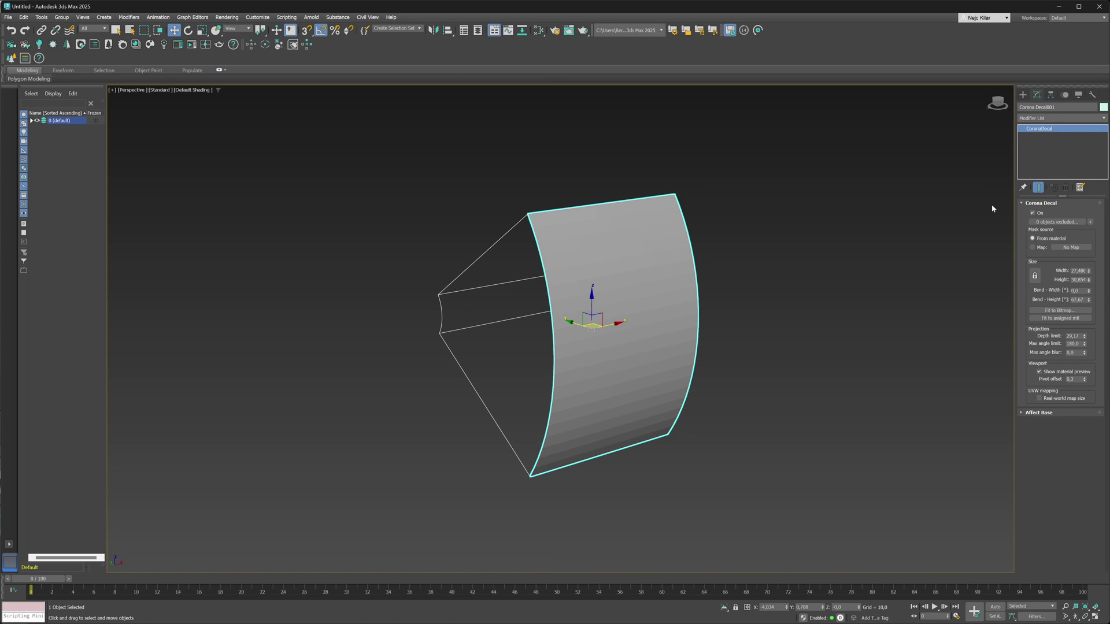
{"action": "right_click", "coordinate": [1089, 302]}
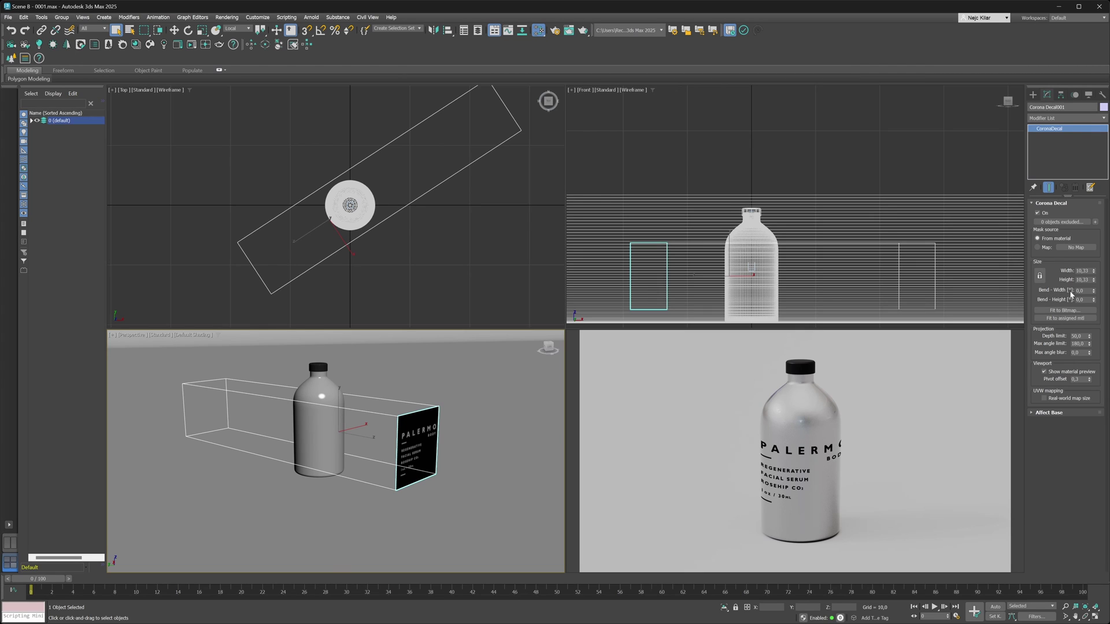
{"action": "left_click_drag", "start_coordinate": [1094, 293], "coordinate": [1093, 264]}
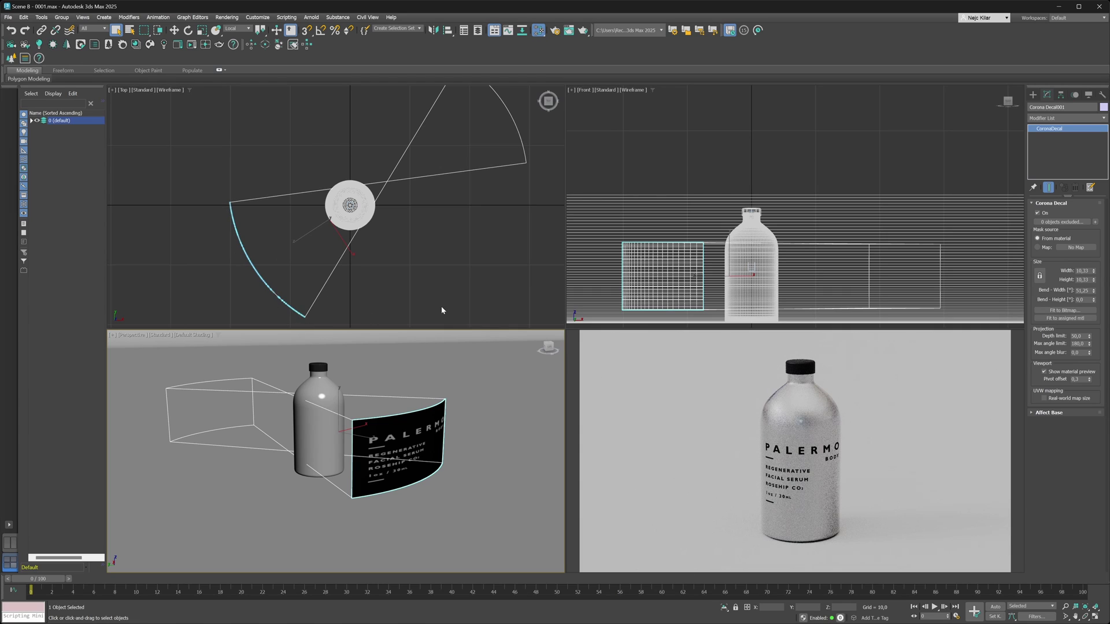
{"action": "right_click", "coordinate": [1094, 293]}
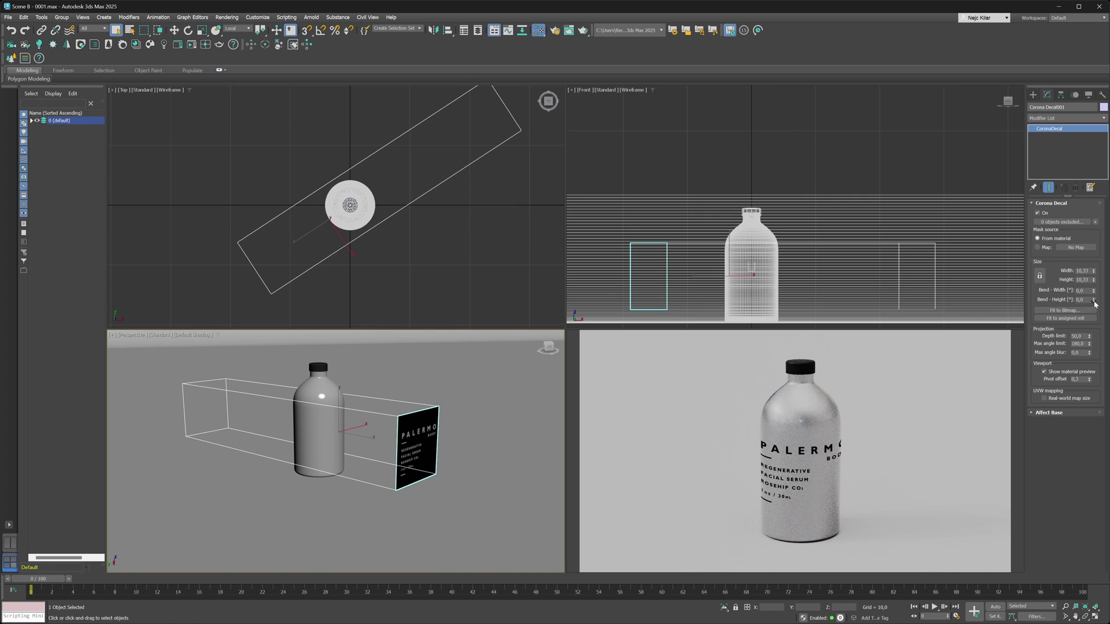
{"action": "left_click_drag", "start_coordinate": [1093, 300], "coordinate": [1093, 271]}
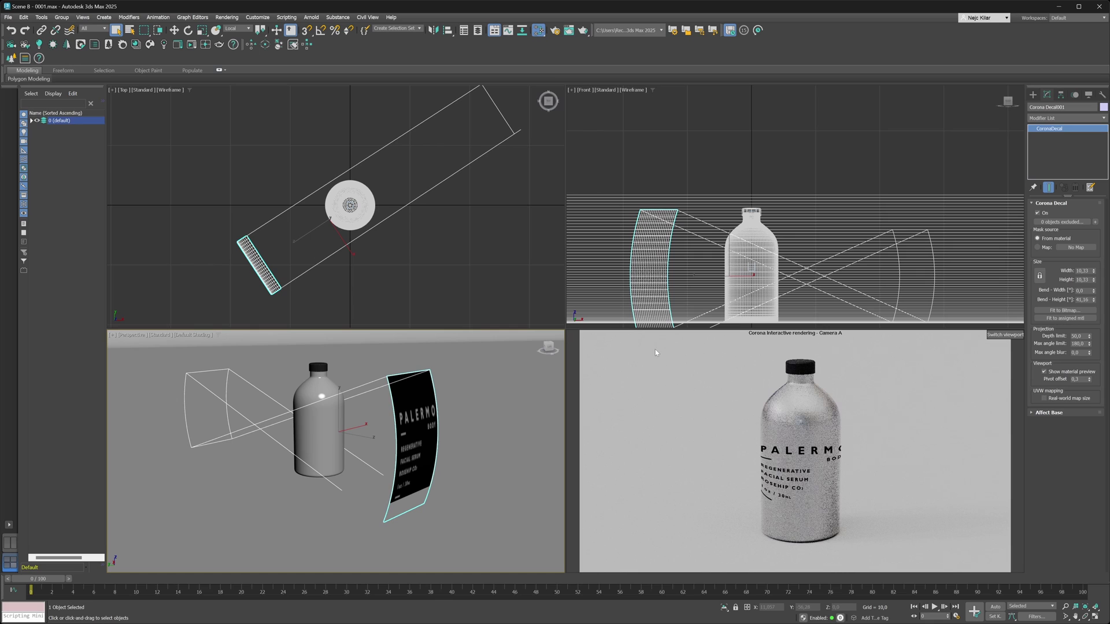
{"action": "middle_click_drag", "start_coordinate": [723, 289], "coordinate": [741, 248]}
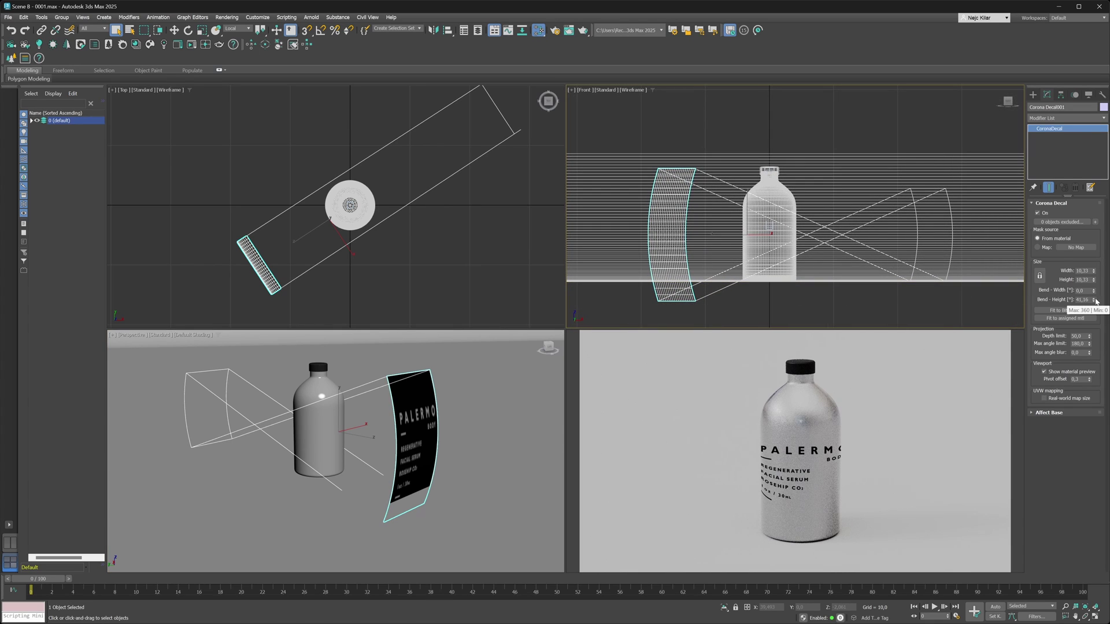
{"action": "right_click", "coordinate": [1094, 299]}
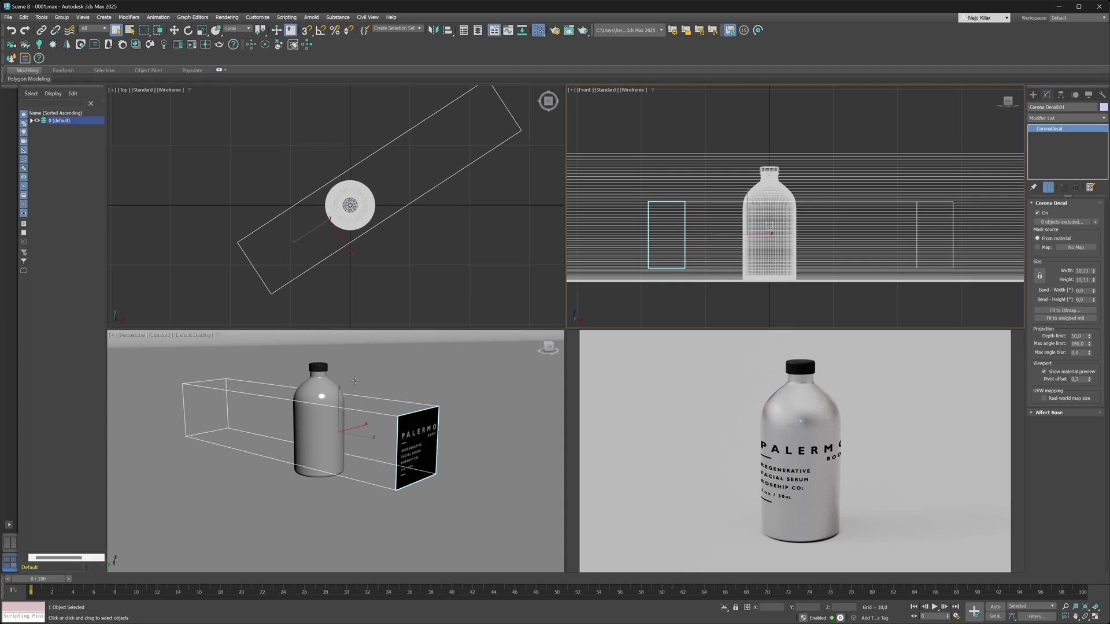
- Set the label decal's Depth limit to 1,0 and zoom the Top viewport onto the bottle
{"action": "mouse_move", "coordinate": [834, 359]}
{"action": "type", "text": "1"}
{"action": "key", "text": "Return"}
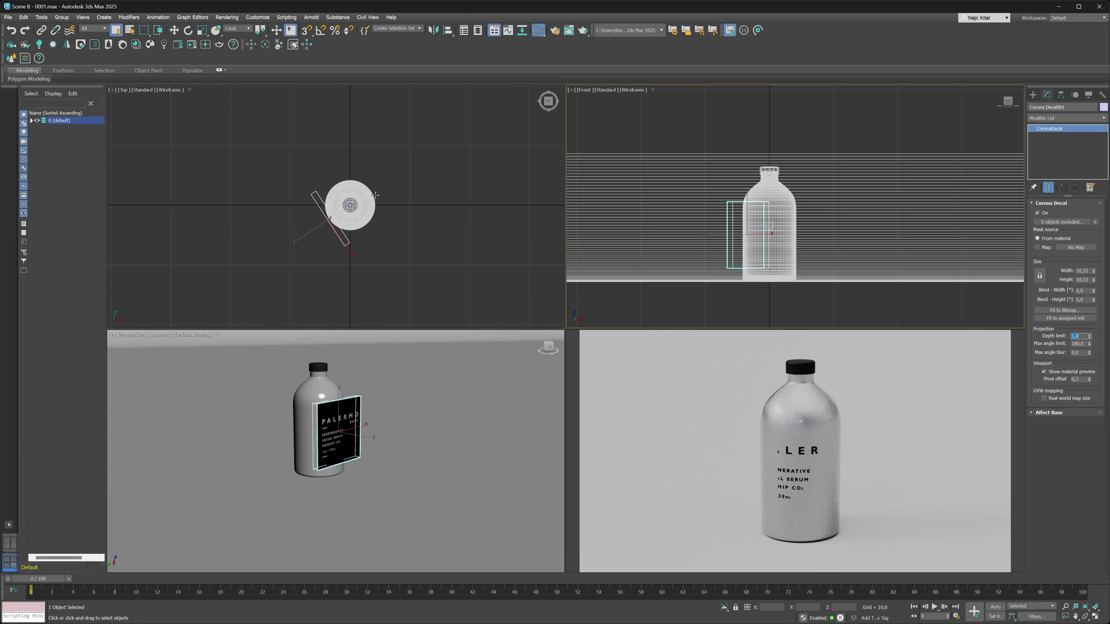
{"action": "scroll", "coordinate": [335, 213], "scroll_direction": "up", "scroll_amount": 4}
{"action": "scroll", "coordinate": [333, 210], "scroll_direction": "up", "scroll_amount": 3}
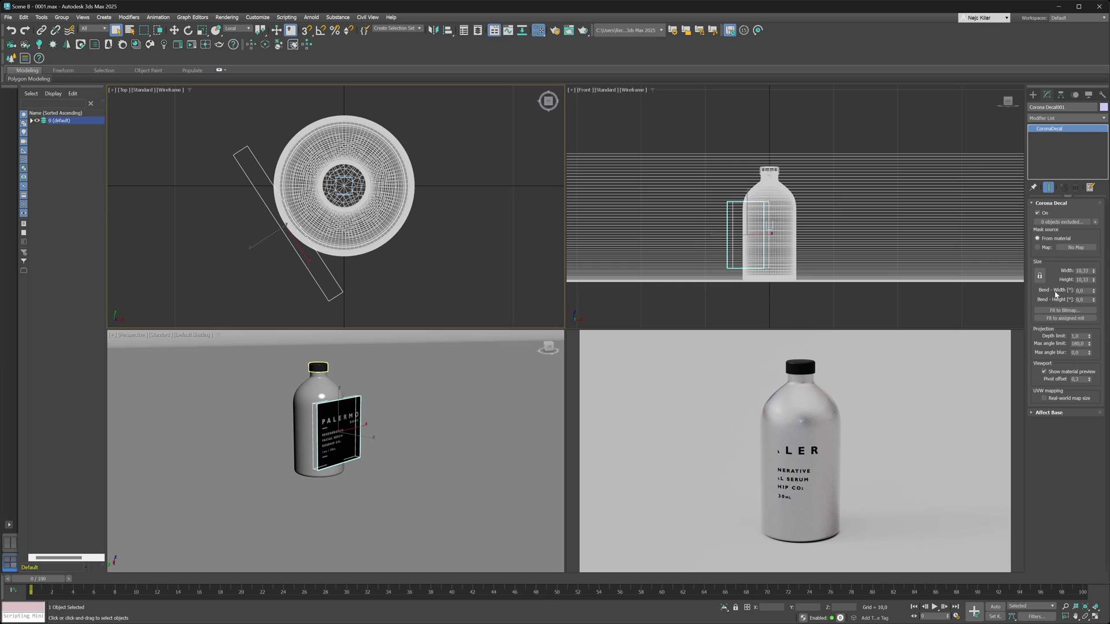
- Bend the label decal's width to about 149,5° around the bottle and nudge it slightly along X
{"action": "left_click_drag", "start_coordinate": [1093, 293], "coordinate": [1108, 23]}
{"action": "left_click_drag", "start_coordinate": [1093, 291], "coordinate": [1093, 202]}
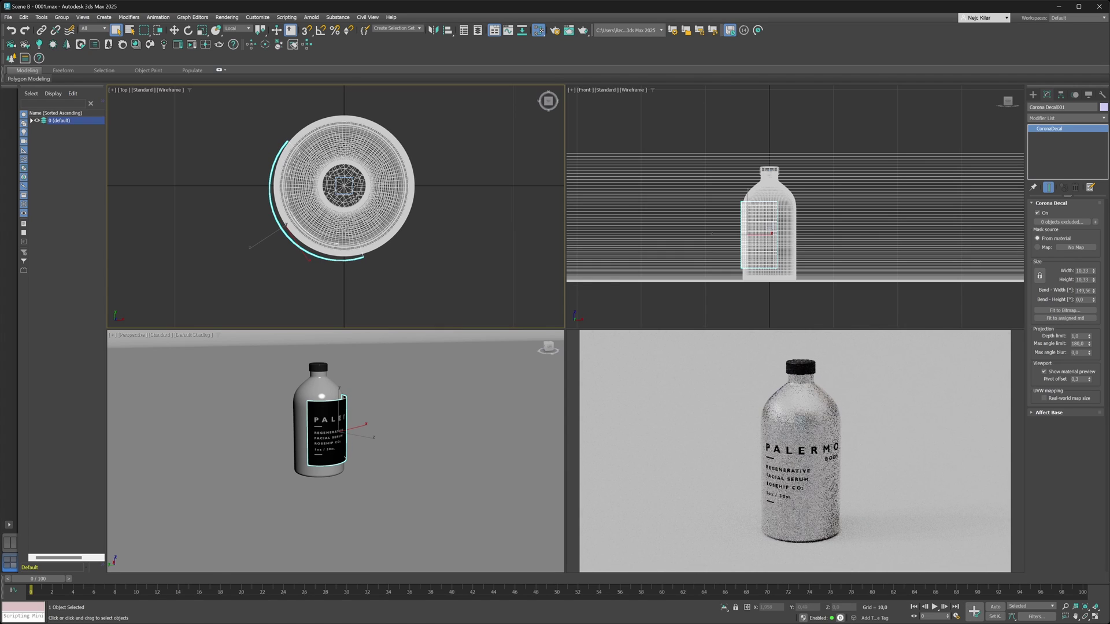
{"action": "scroll", "coordinate": [320, 200], "scroll_direction": "up", "scroll_amount": 2}
{"action": "scroll", "coordinate": [322, 200], "scroll_direction": "up", "scroll_amount": 1}
{"action": "scroll", "coordinate": [316, 198], "scroll_direction": "down", "scroll_amount": 2}
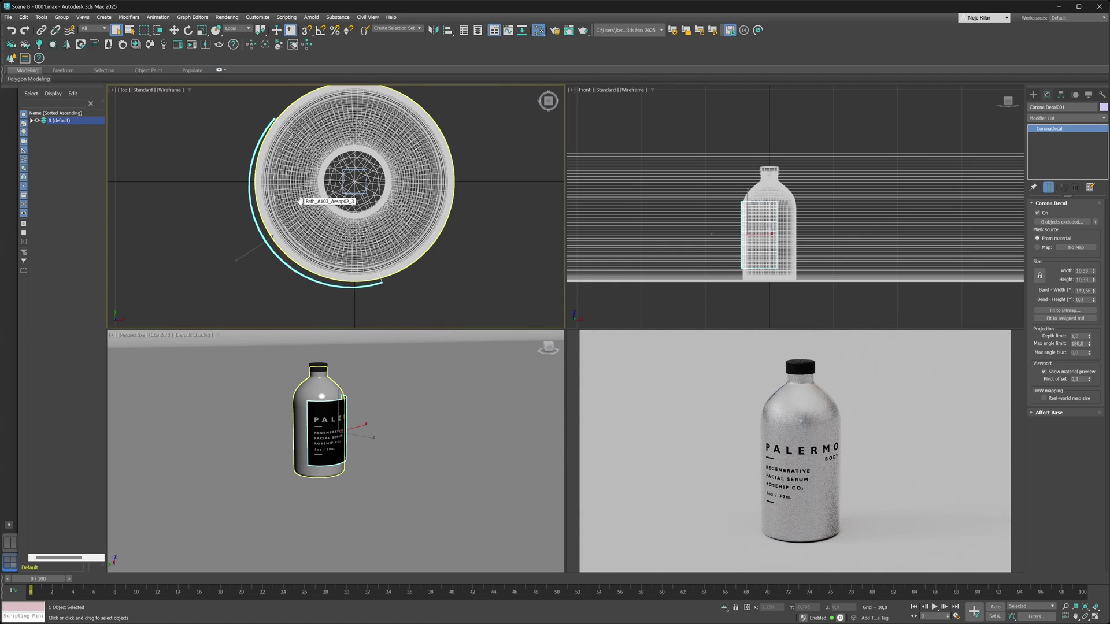
{"action": "scroll", "coordinate": [315, 198], "scroll_direction": "up", "scroll_amount": 1}
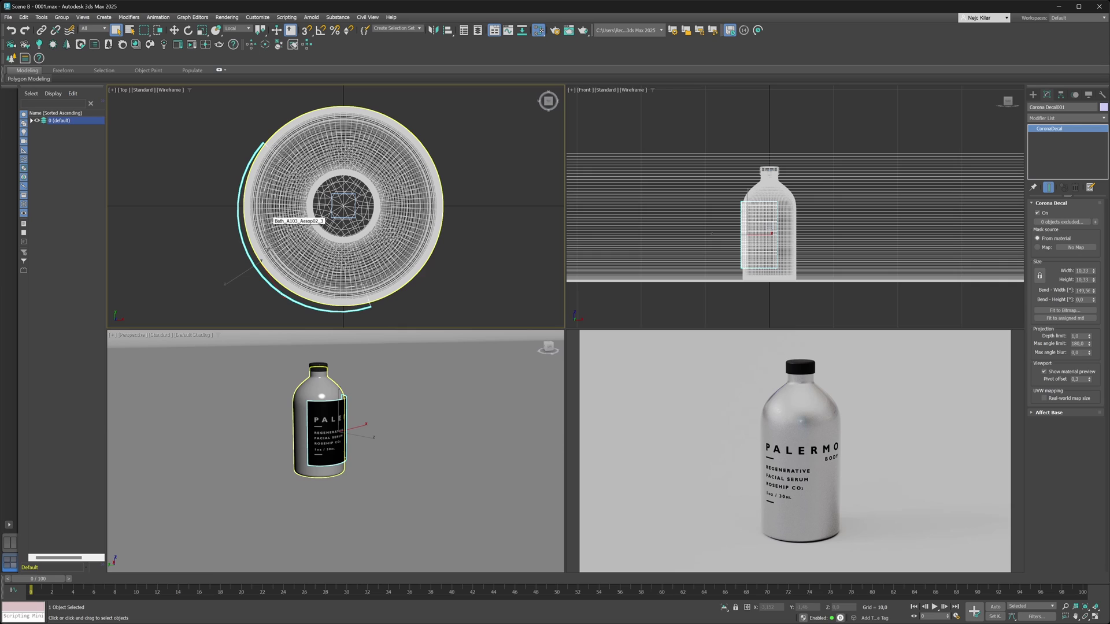
{"action": "key", "text": "w"}
{"action": "left_click_drag", "start_coordinate": [277, 290], "coordinate": [275, 290]}
- Reset the label's X position to 0,0 and fine-tune its width bend to about 145°
{"action": "right_click", "coordinate": [275, 290]}
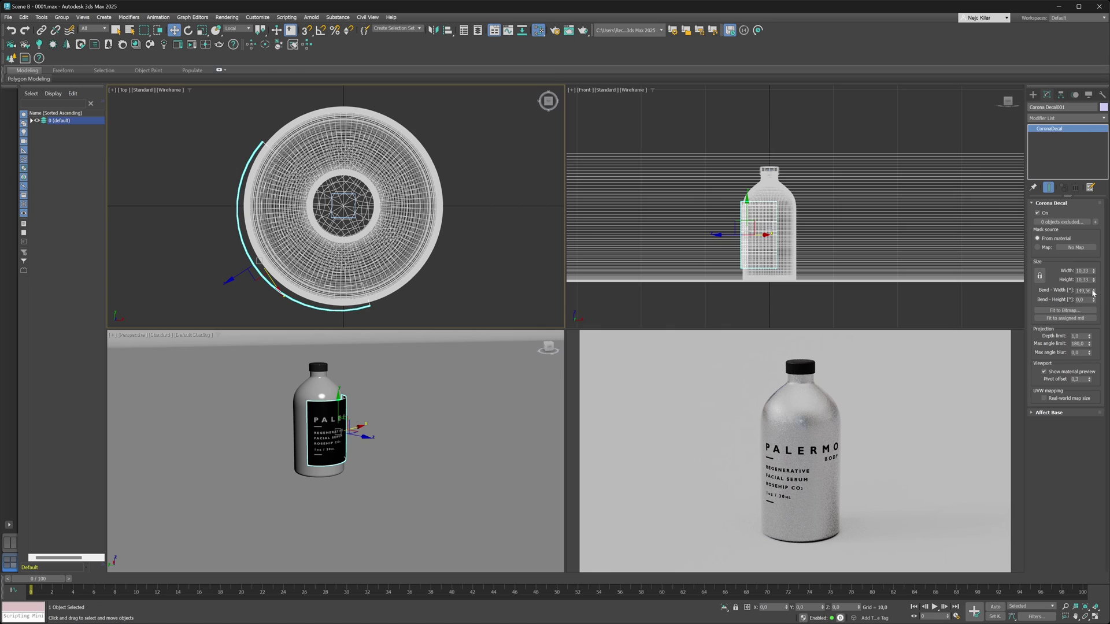
{"action": "left_click_drag", "start_coordinate": [1093, 293], "coordinate": [1092, 291]}
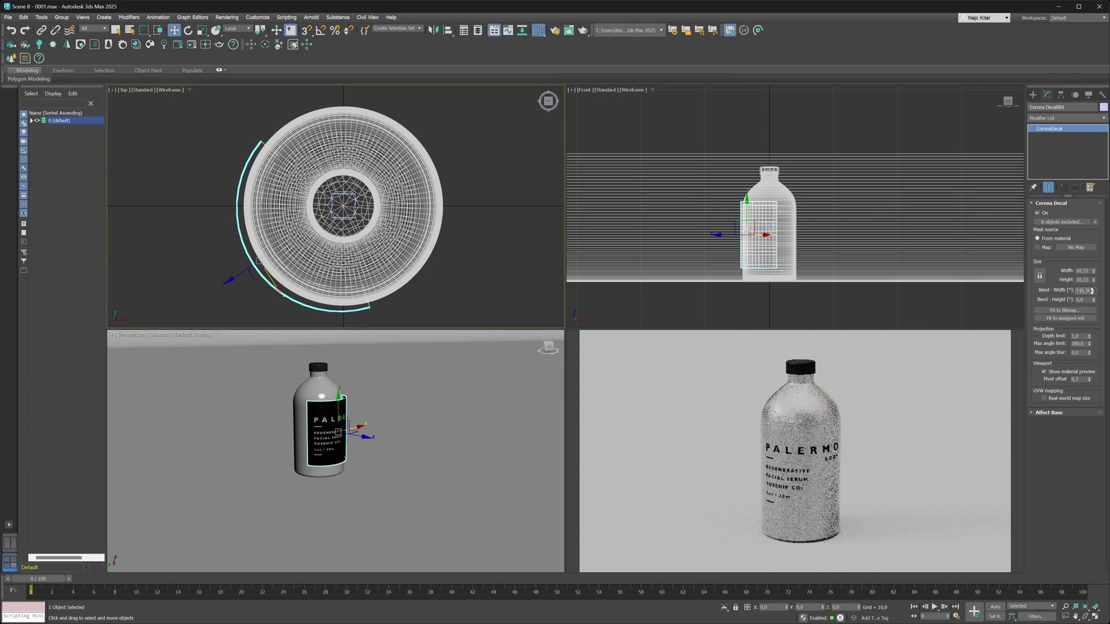
{"action": "left_click_drag", "start_coordinate": [1093, 291], "coordinate": [1093, 291]}
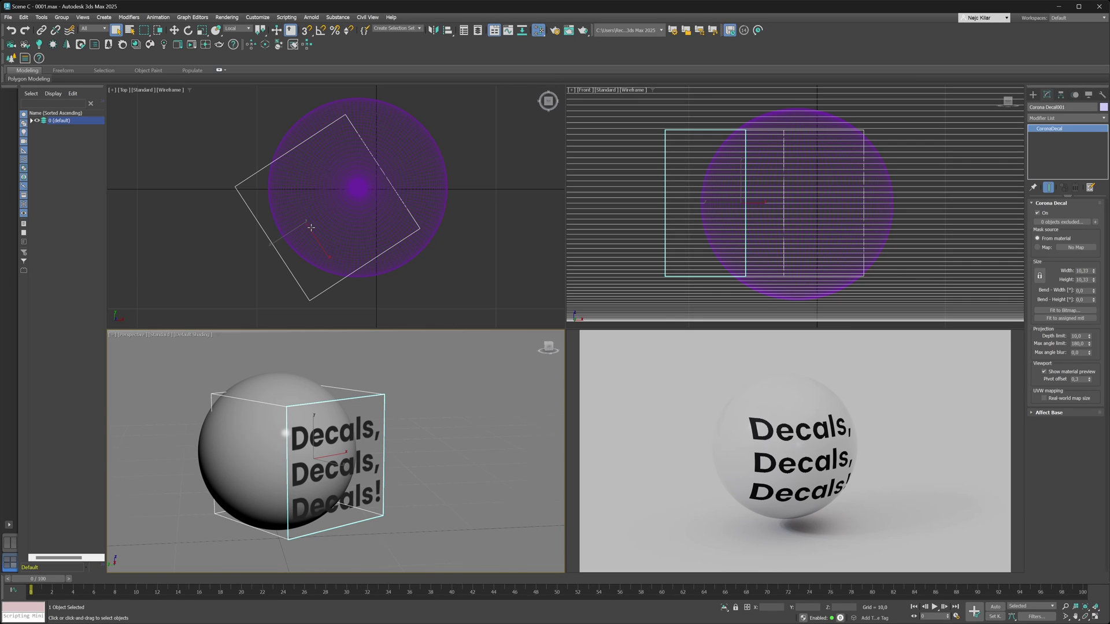
- With the Top viewport active, bend the Decals decal's width to about 126° around the sphere
{"action": "right_click", "coordinate": [362, 207]}
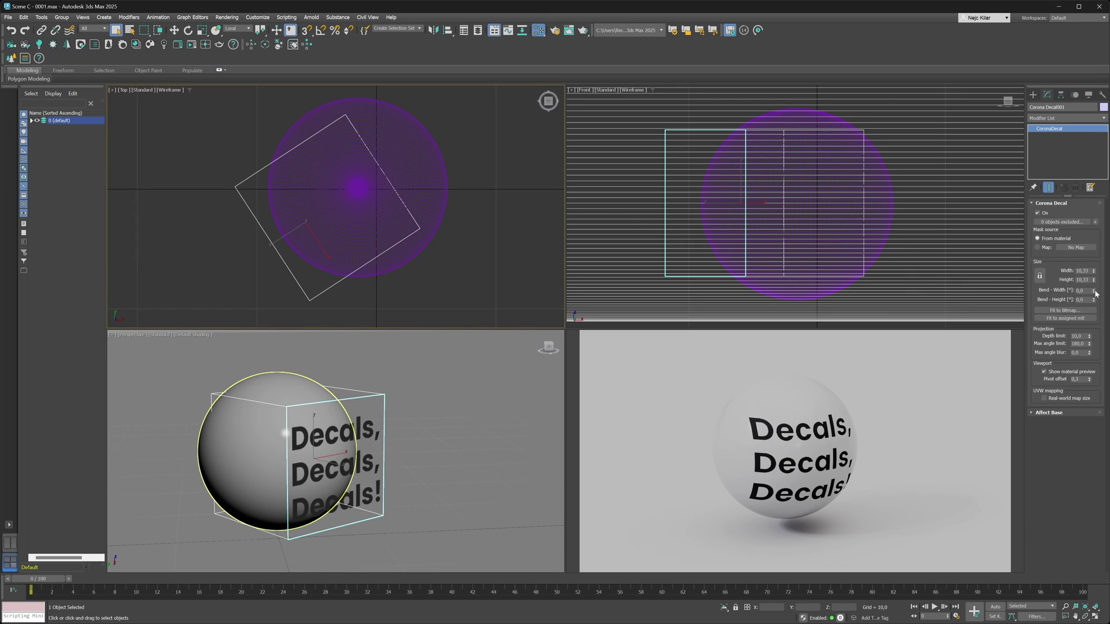
{"action": "mouse_move", "coordinate": [1095, 294]}
{"action": "left_mouse_down"}
{"action": "mouse_move", "coordinate": [1095, 322]}
{"action": "mouse_move", "coordinate": [1095, 280]}
{"action": "left_mouse_up"}
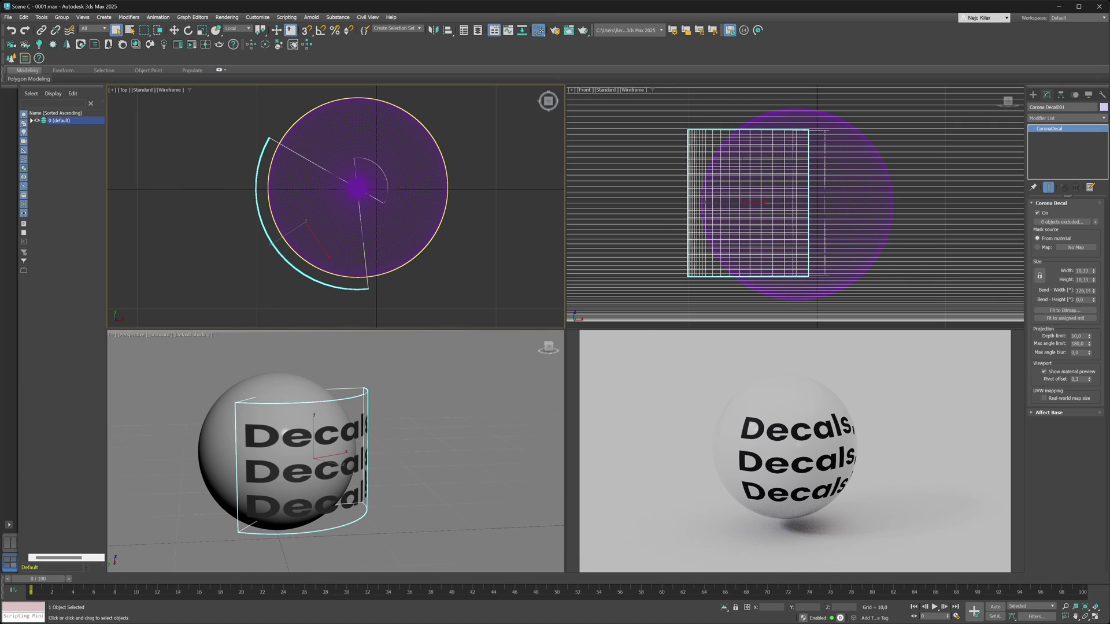
- Copy the 126,14 width bend into the decal's Bend - Height so it wraps vertically
{"action": "key", "text": "Tab"}
{"action": "type", "text": "126,14"}
{"action": "key", "text": "Return"}
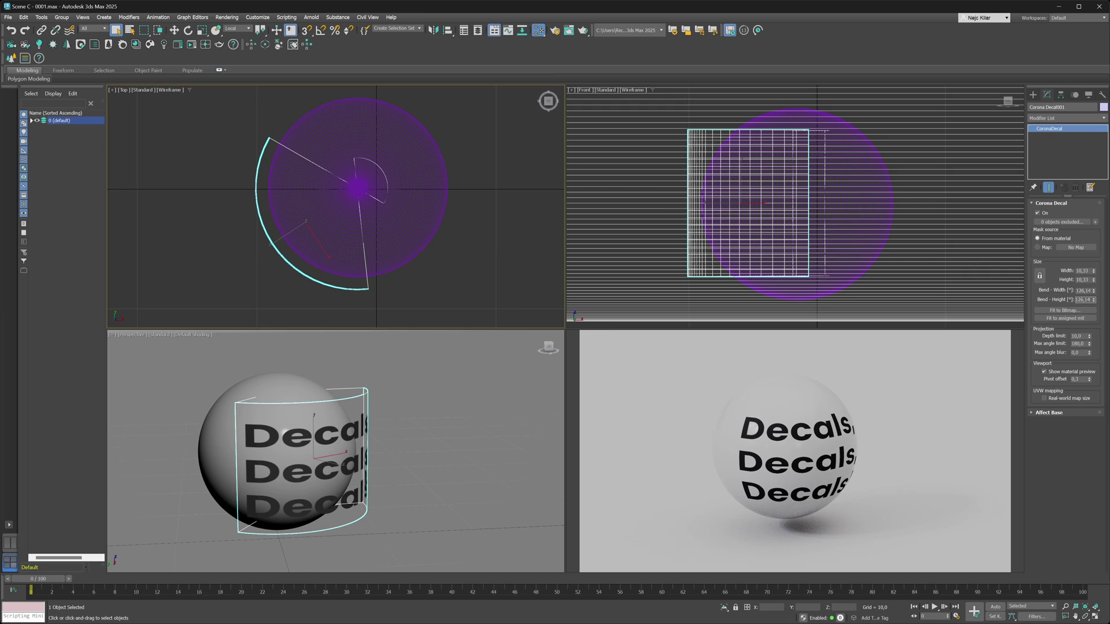
{"action": "key", "text": "Return"}
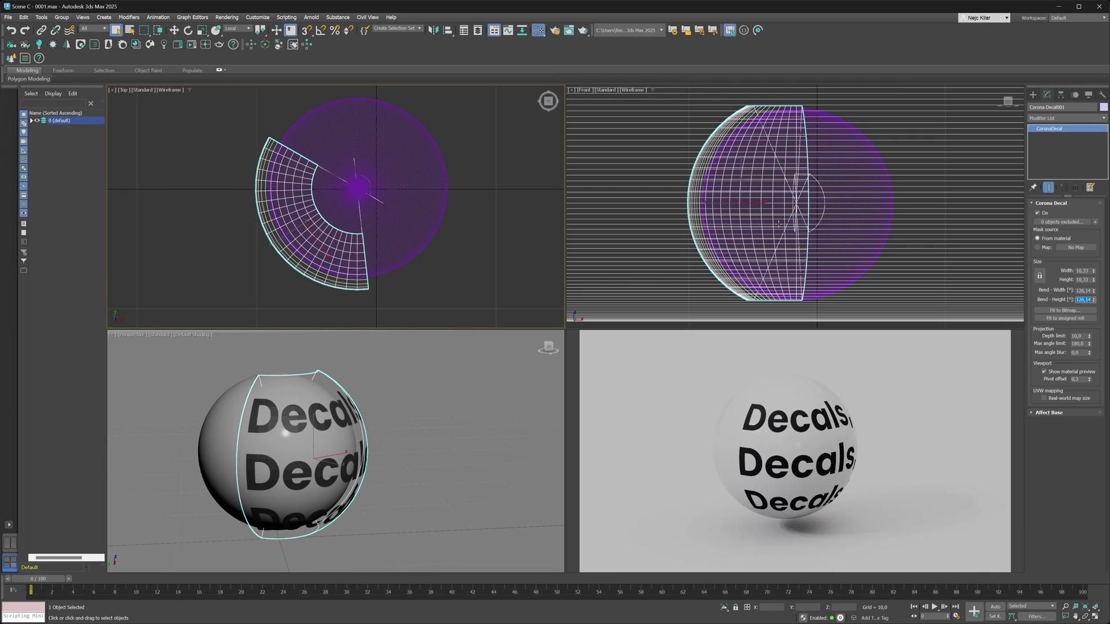
- In the Front viewport, move the decal slightly lower on the sphere
{"action": "left_click", "coordinate": [757, 205]}
{"action": "key", "text": "w"}
{"action": "left_click_drag", "start_coordinate": [741, 182], "coordinate": [740, 173]}
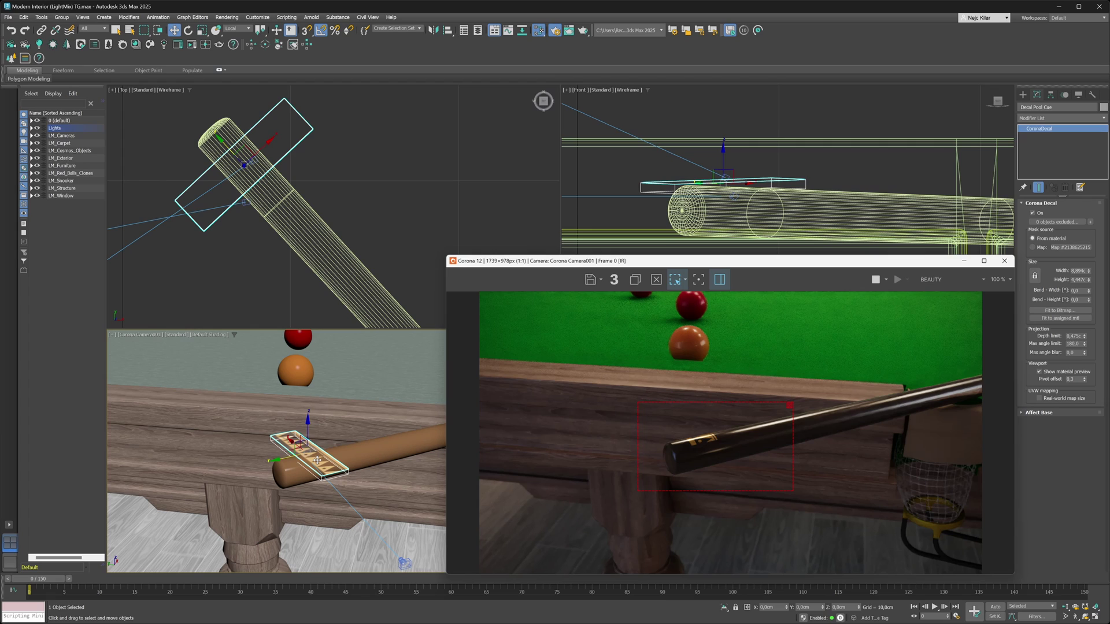
{"action": "scroll", "coordinate": [687, 447], "scroll_direction": "up", "scroll_amount": 1}
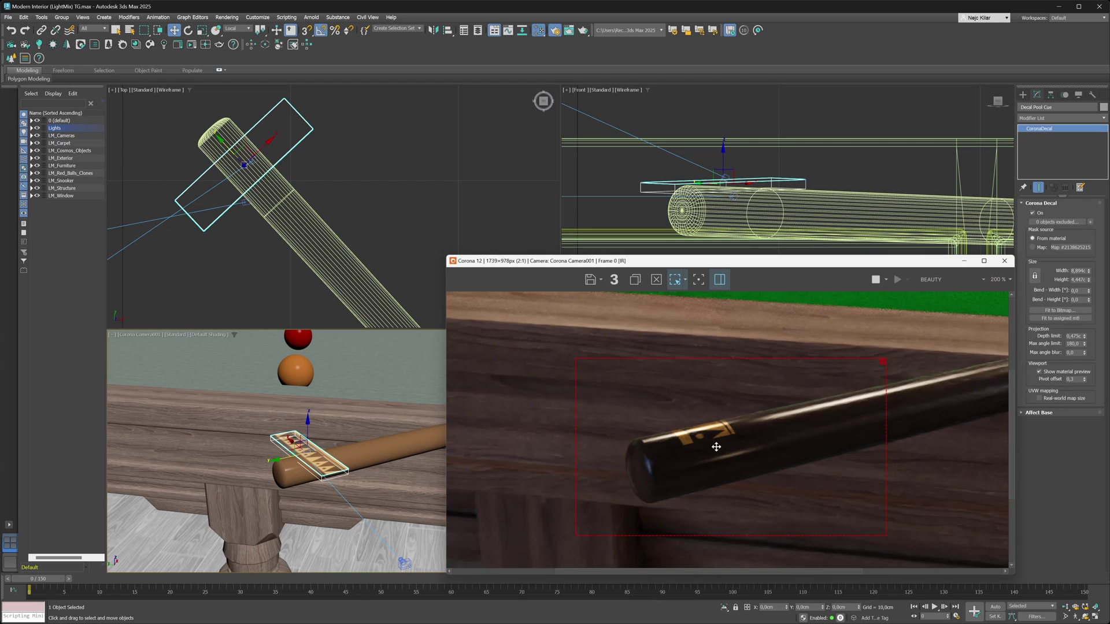
{"action": "scroll", "coordinate": [782, 438], "scroll_direction": "down", "scroll_amount": 1}
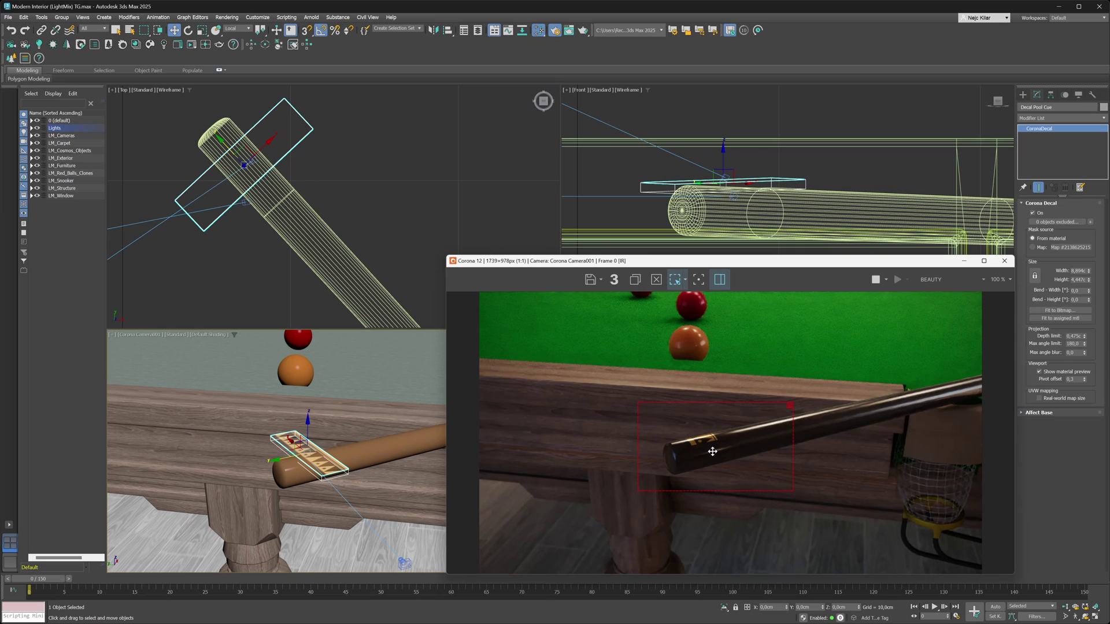
{"action": "scroll", "coordinate": [703, 455], "scroll_direction": "up", "scroll_amount": 1}
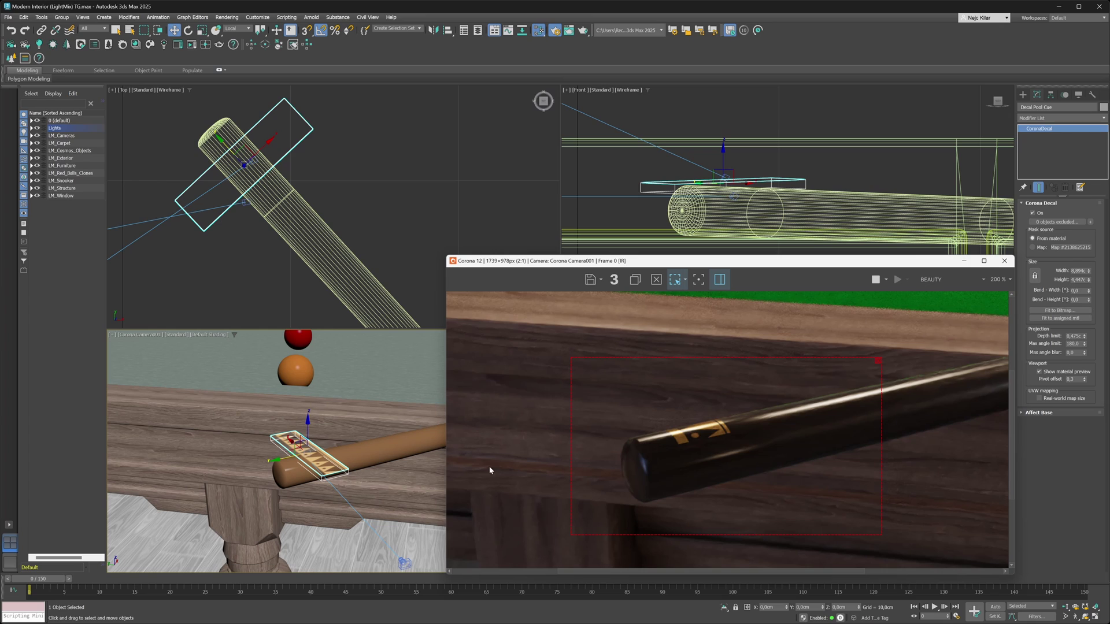
{"action": "scroll", "coordinate": [702, 445], "scroll_direction": "down", "scroll_amount": 1}
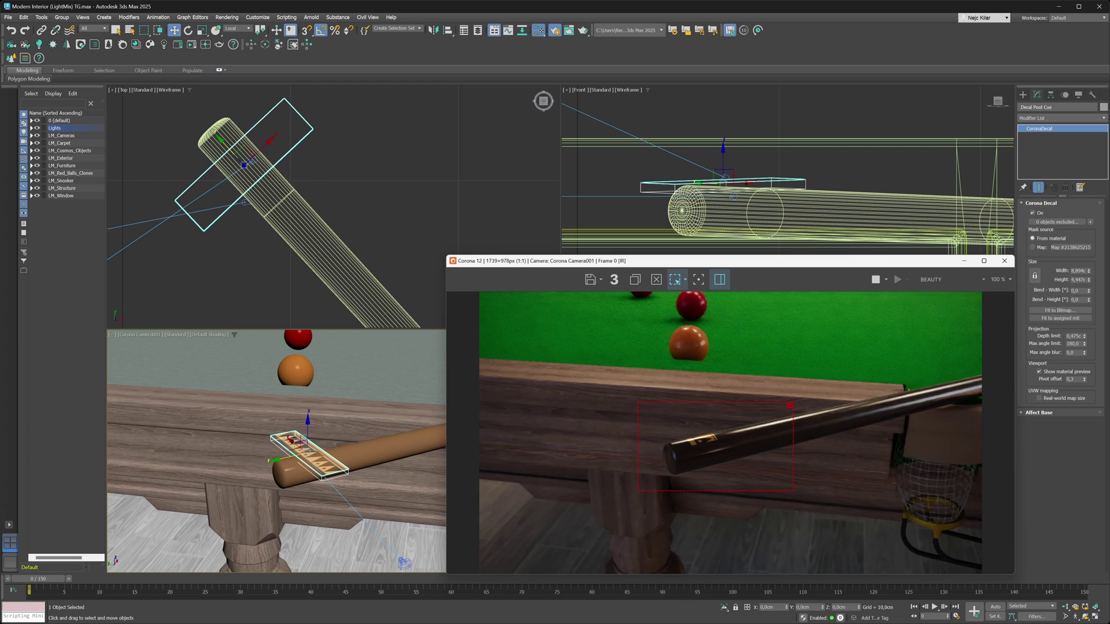
- Set the Decal Pool Cue's Bend - Width to 360° to ring the shaft
{"action": "left_click", "coordinate": [1075, 290]}
{"action": "key", "text": "Return"}
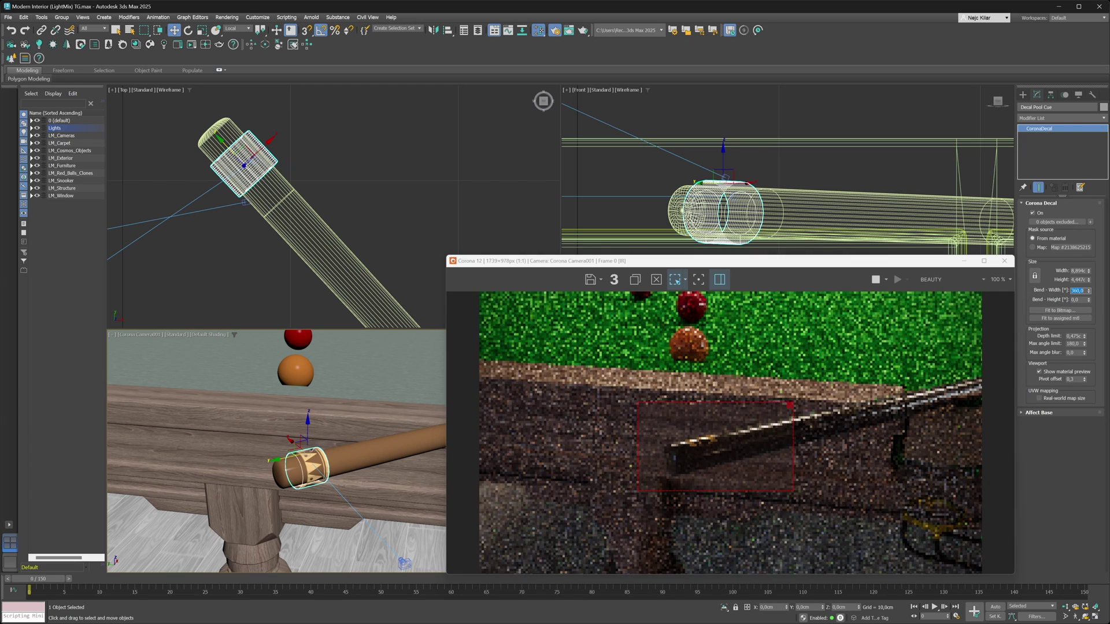